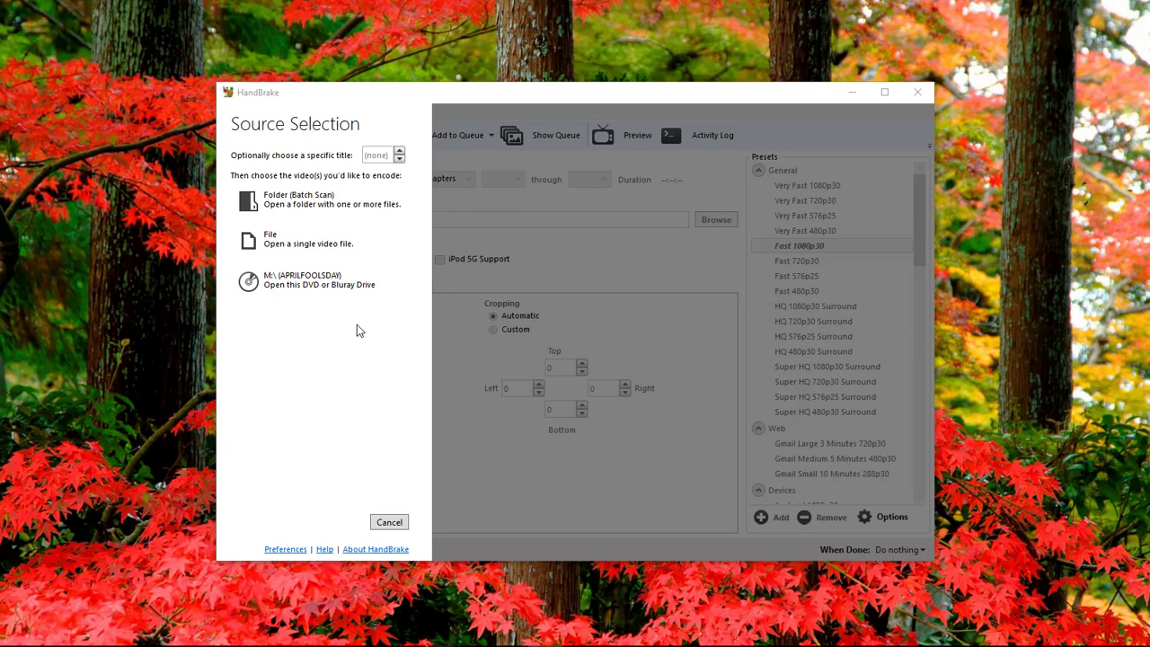
# - Load the APRILFOOLSDAY DVD and set the output file to J:\Movies\Drama\April Fools Day.mp4
pyautogui.click(313, 283)
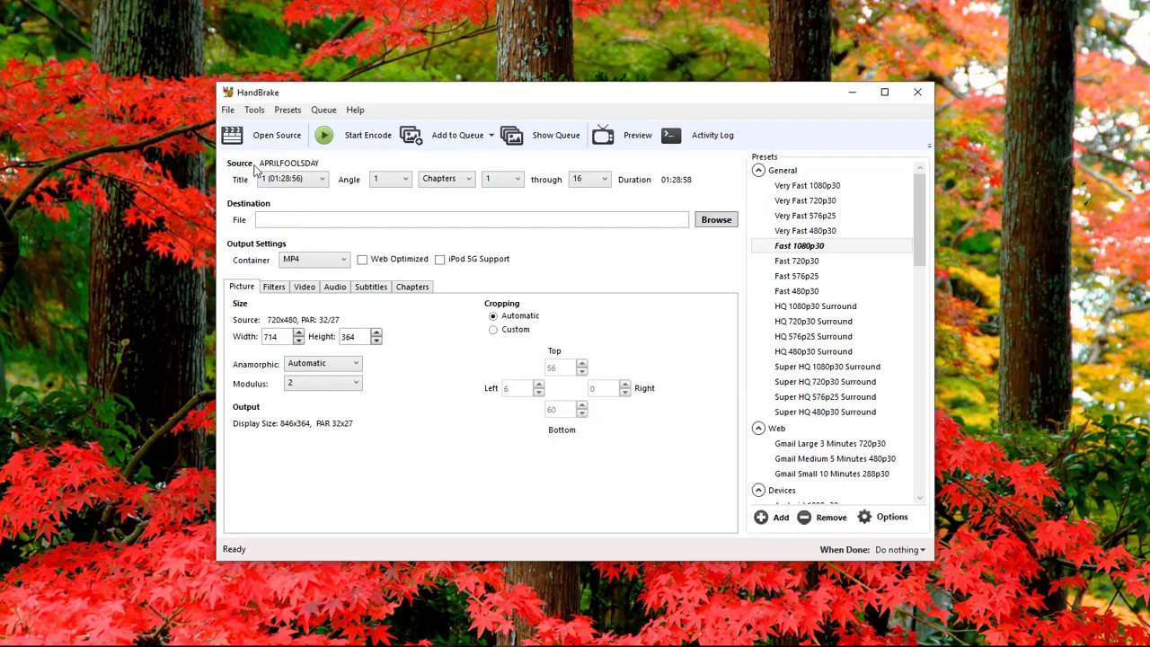
pyautogui.click(716, 220)
pyautogui.write('April Fools Day.mp4')
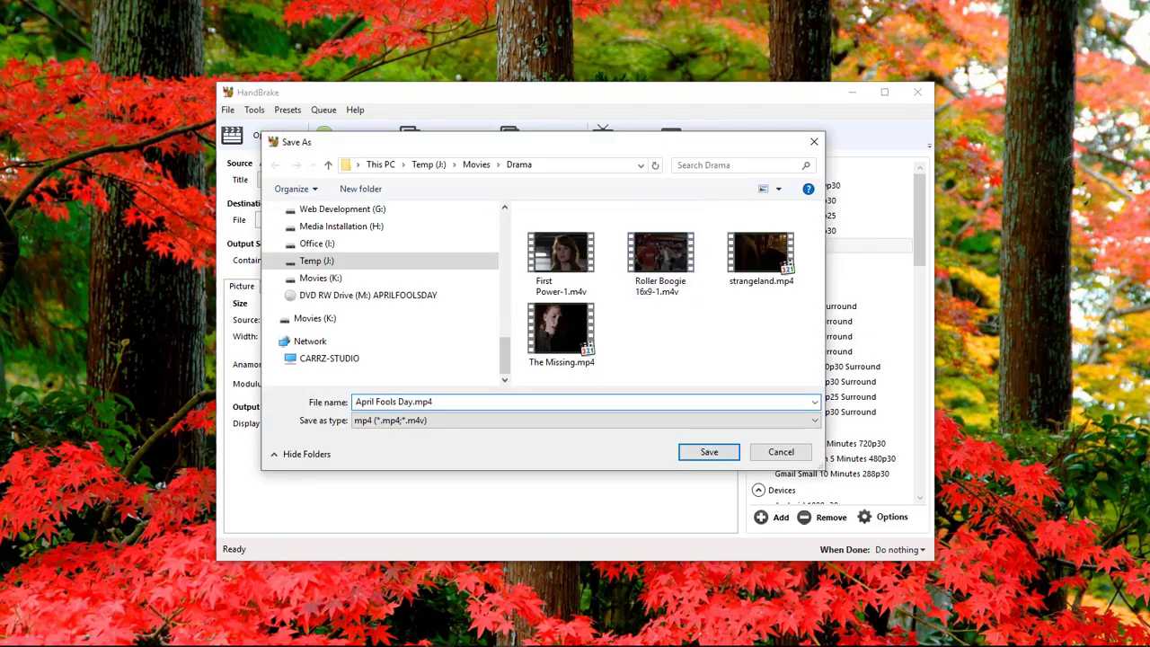
pyautogui.press('Return')
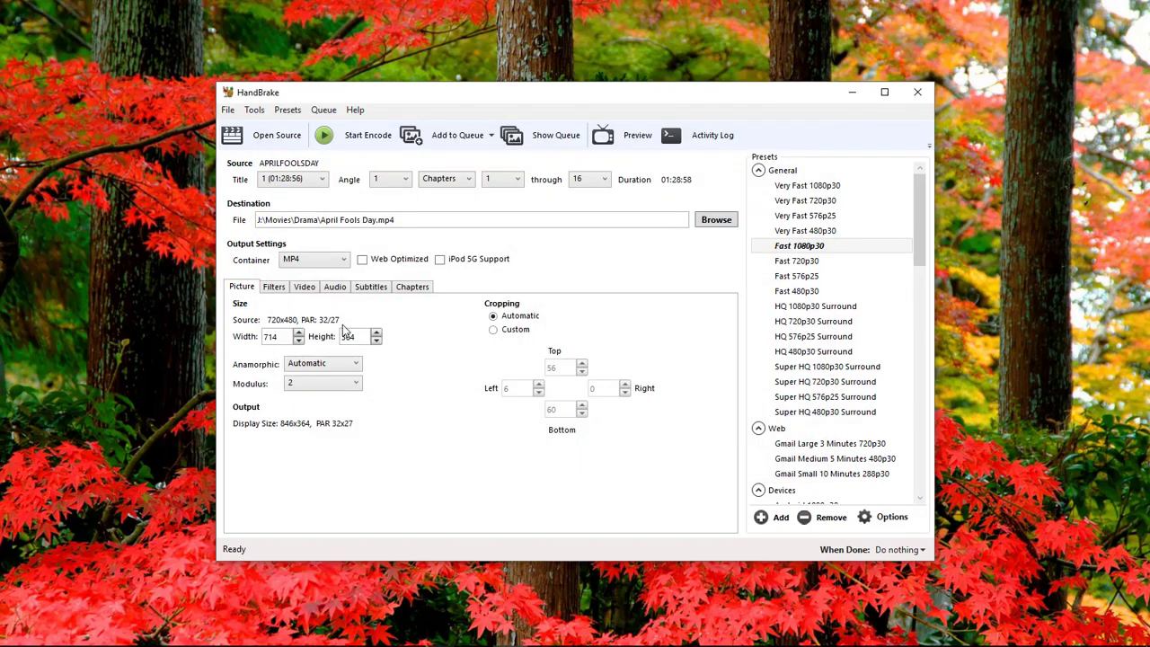
# - Cycle twice through the Very Fast, Fast, HQ and Super HQ 480p30 presets
pyautogui.click(821, 235)
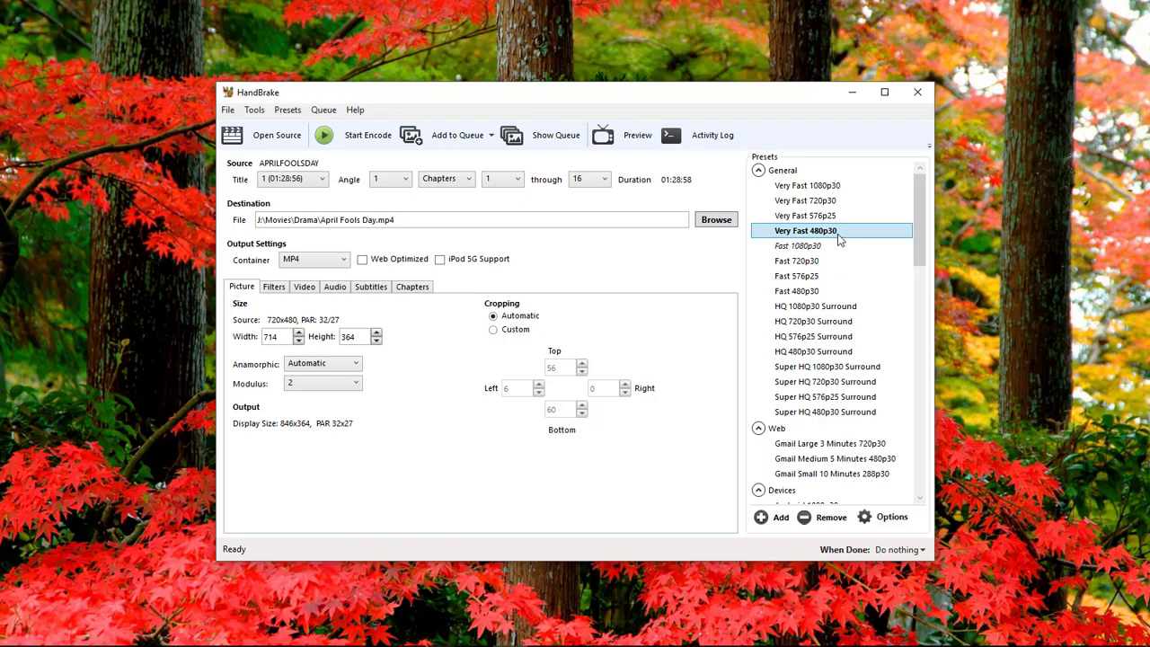
pyautogui.click(815, 295)
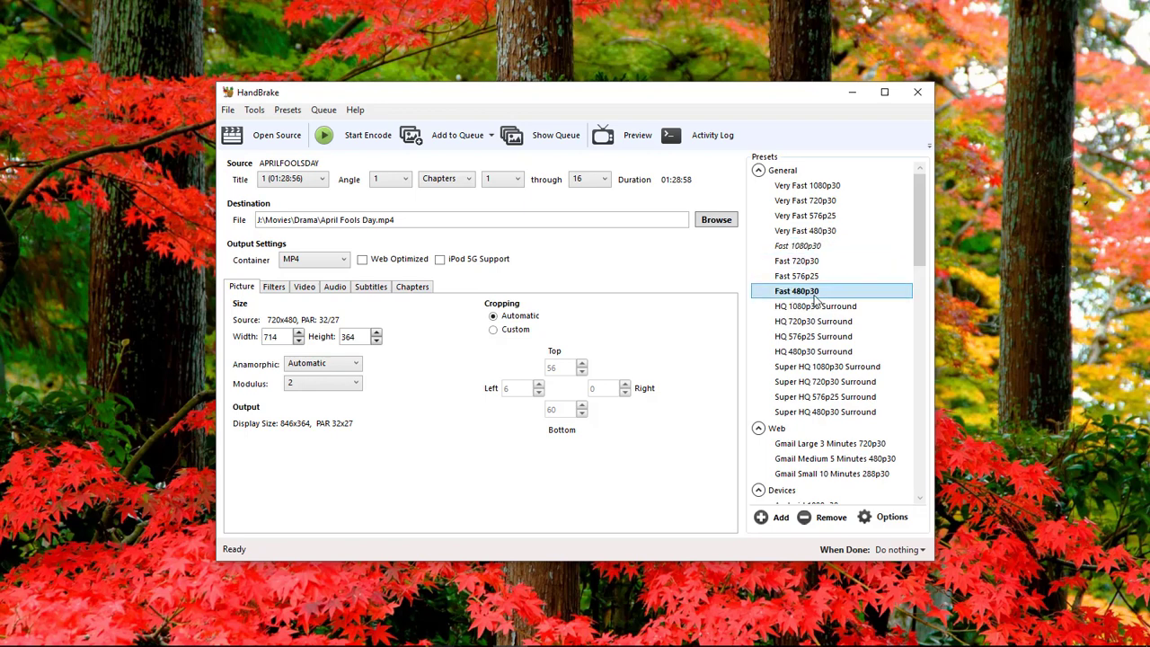
pyautogui.click(814, 354)
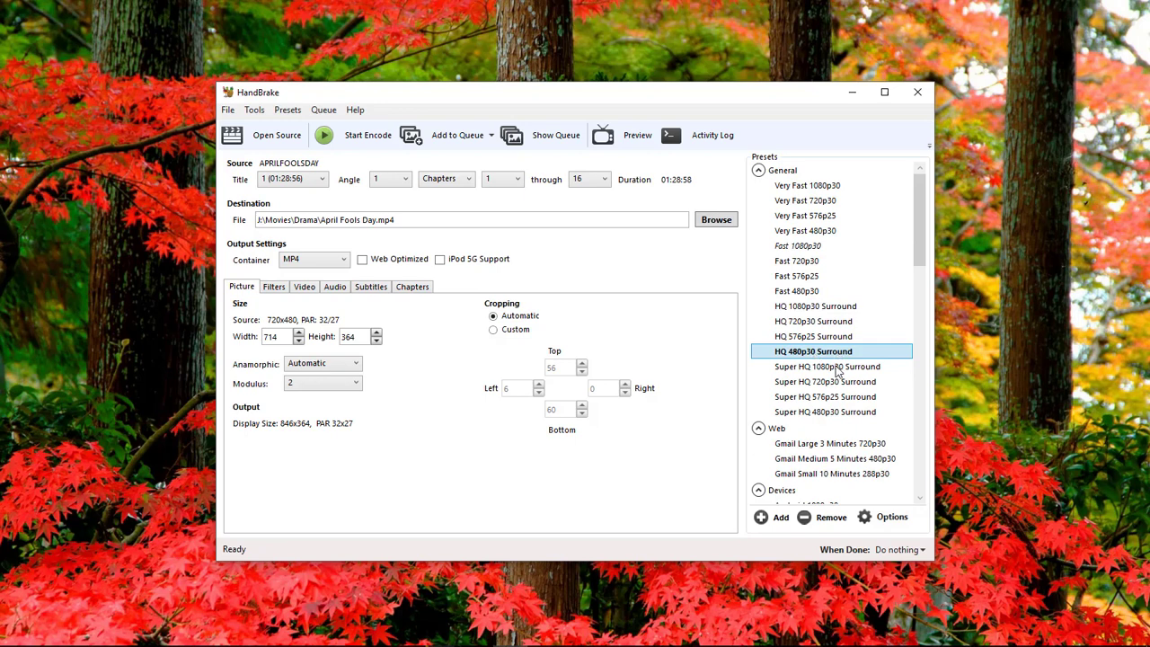
pyautogui.click(827, 415)
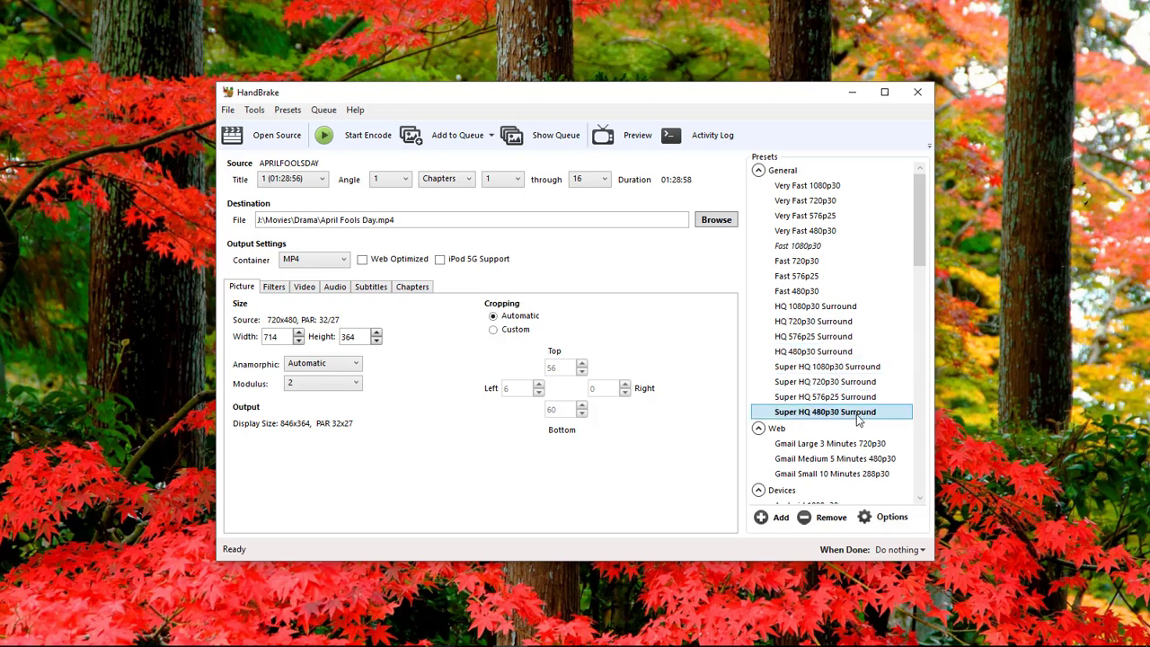
pyautogui.click(852, 231)
pyautogui.click(808, 291)
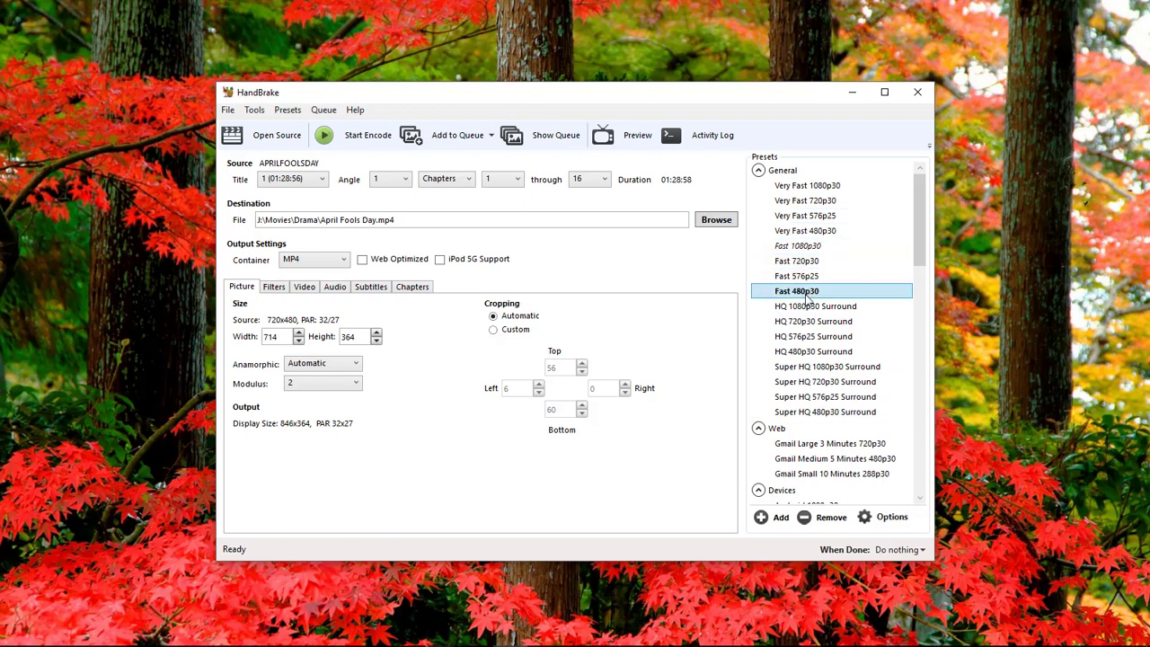
pyautogui.click(814, 351)
pyautogui.click(824, 411)
# - Compare the Very Fast 480p30 and Fast 480p30 presets back and forth
pyautogui.click(823, 232)
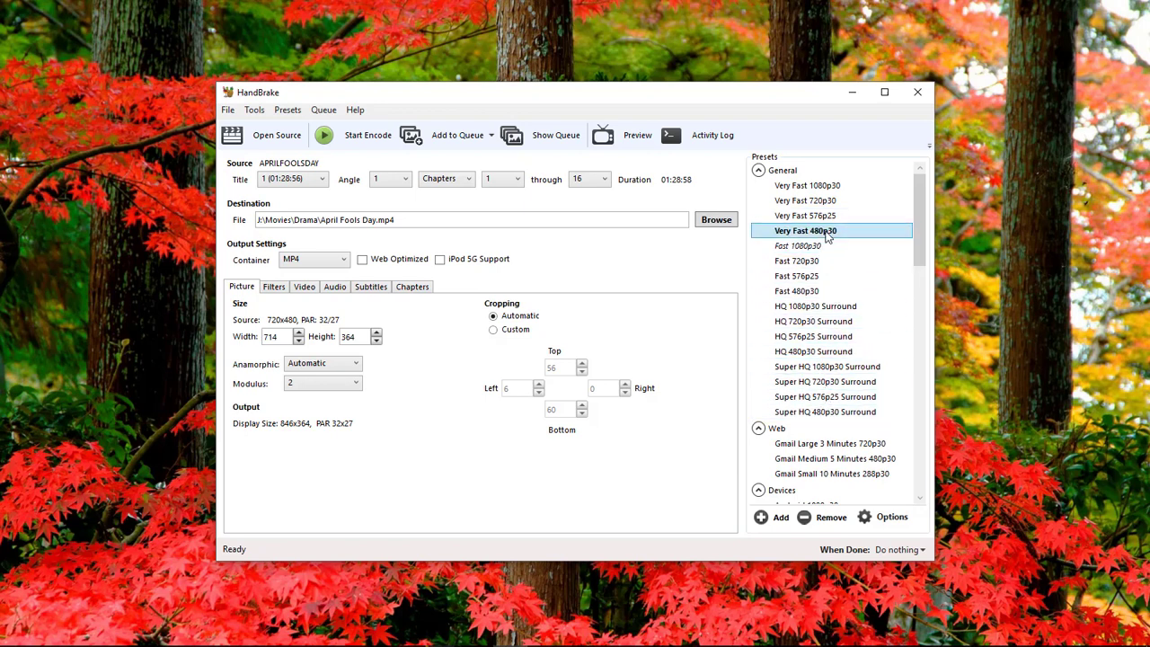
pyautogui.click(813, 292)
pyautogui.click(824, 231)
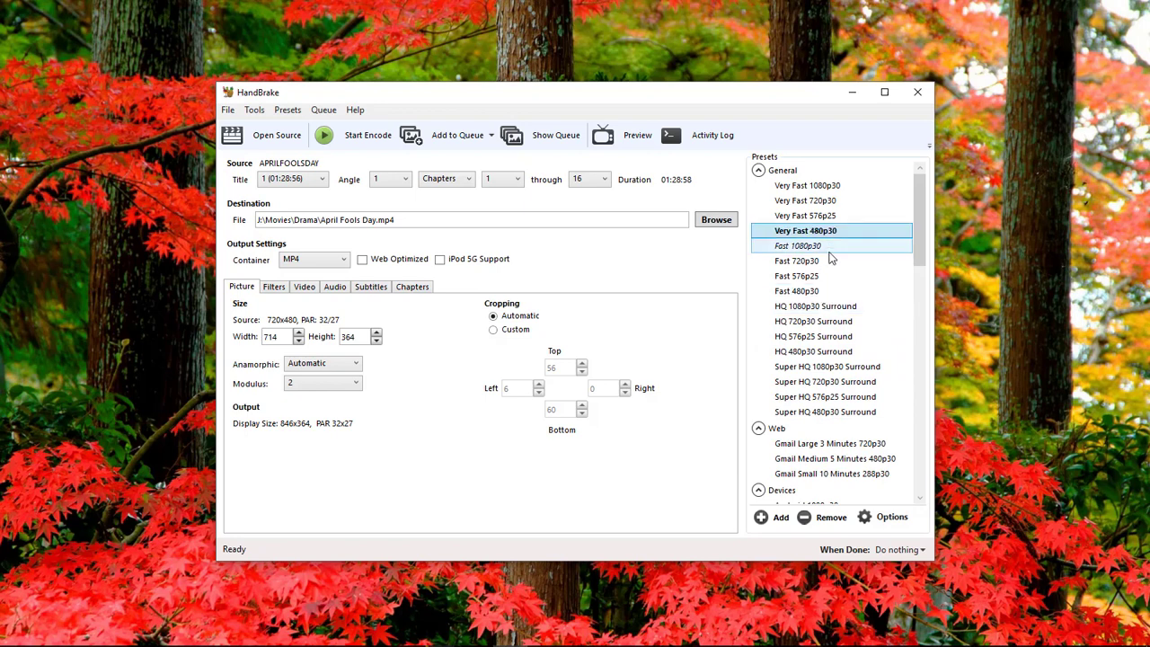
pyautogui.click(816, 291)
pyautogui.click(831, 231)
pyautogui.click(826, 291)
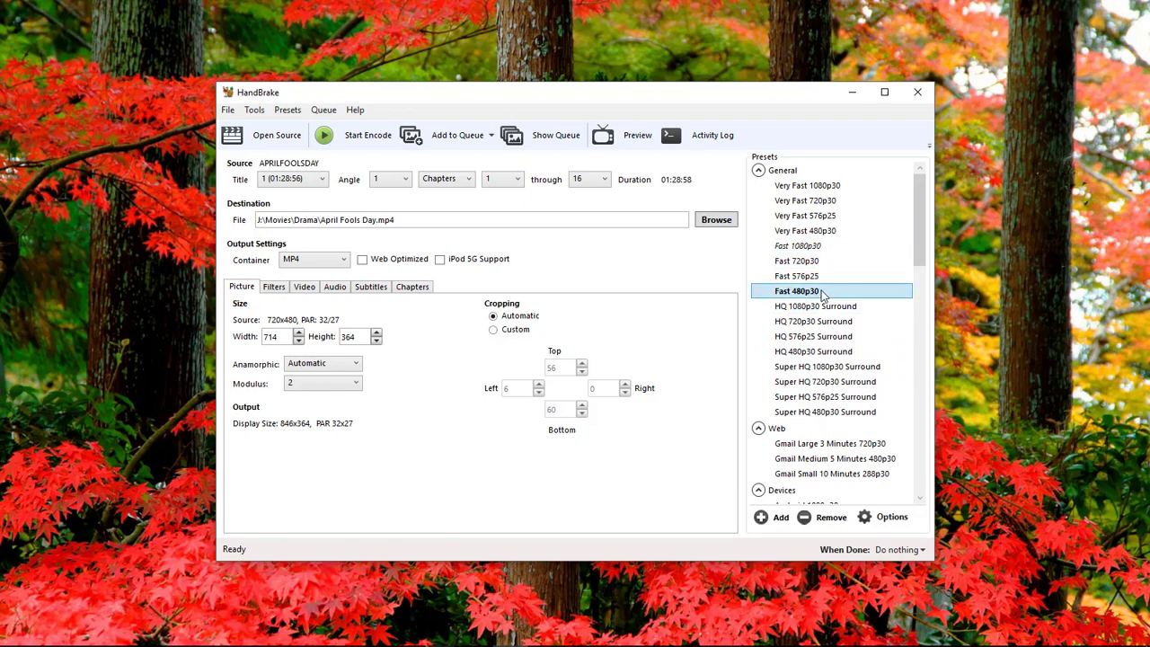
# - Try HQ and Super HQ 480p30 Surround, settling on HQ 480p30 Surround
pyautogui.click(833, 232)
pyautogui.click(828, 292)
pyautogui.click(821, 353)
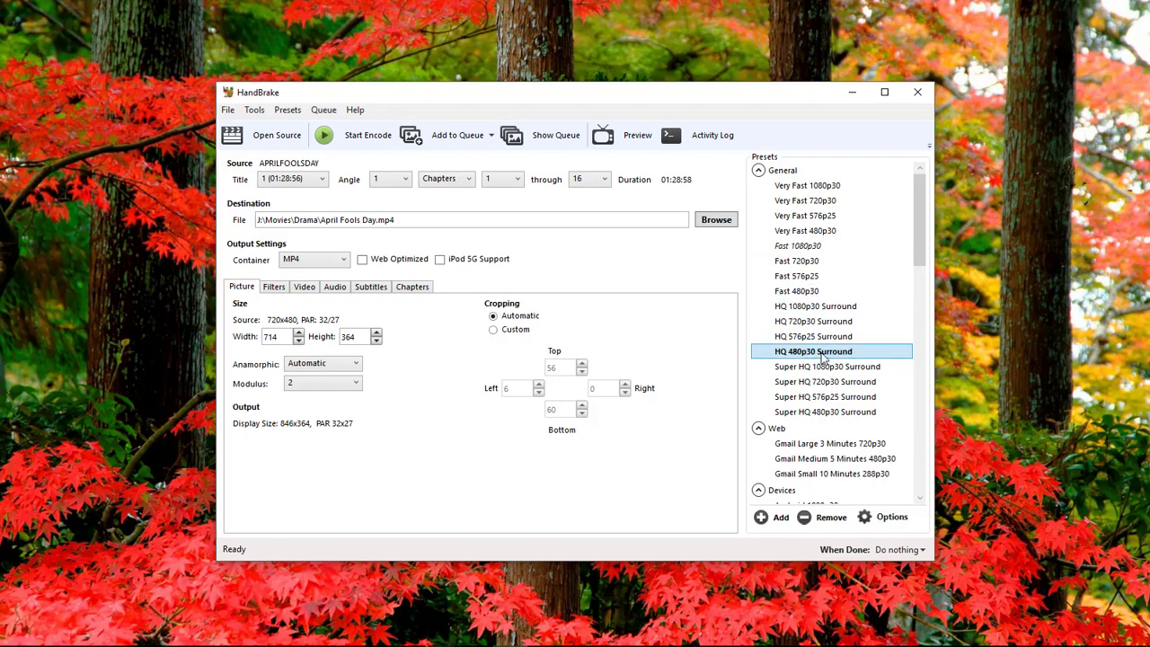
pyautogui.click(815, 413)
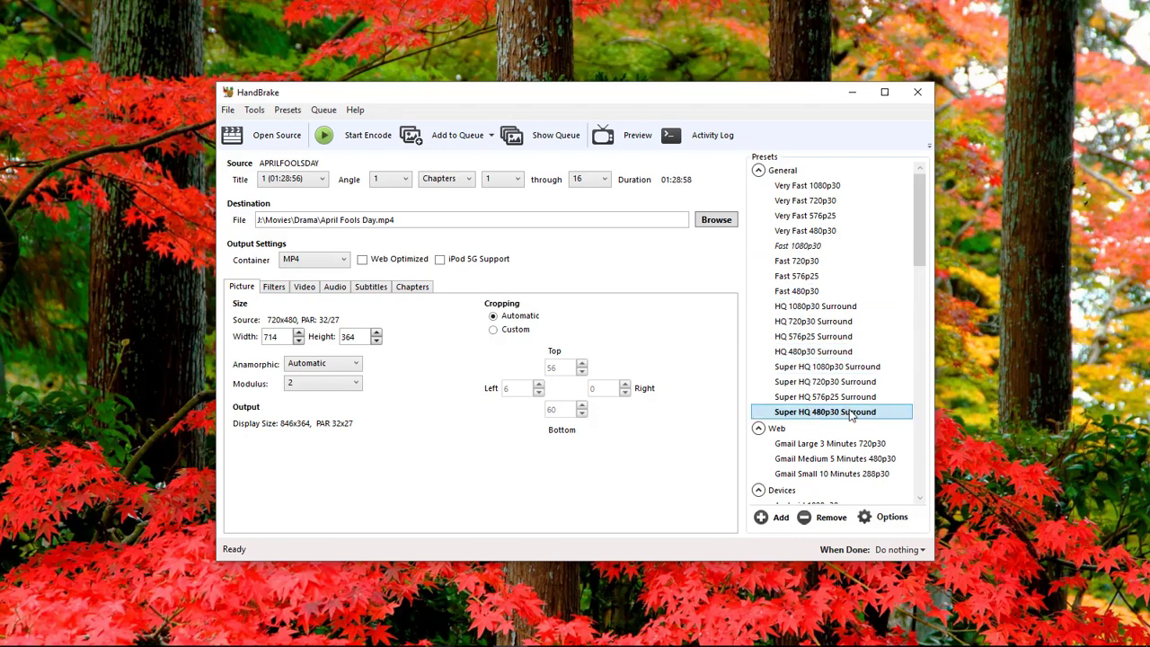
pyautogui.click(844, 353)
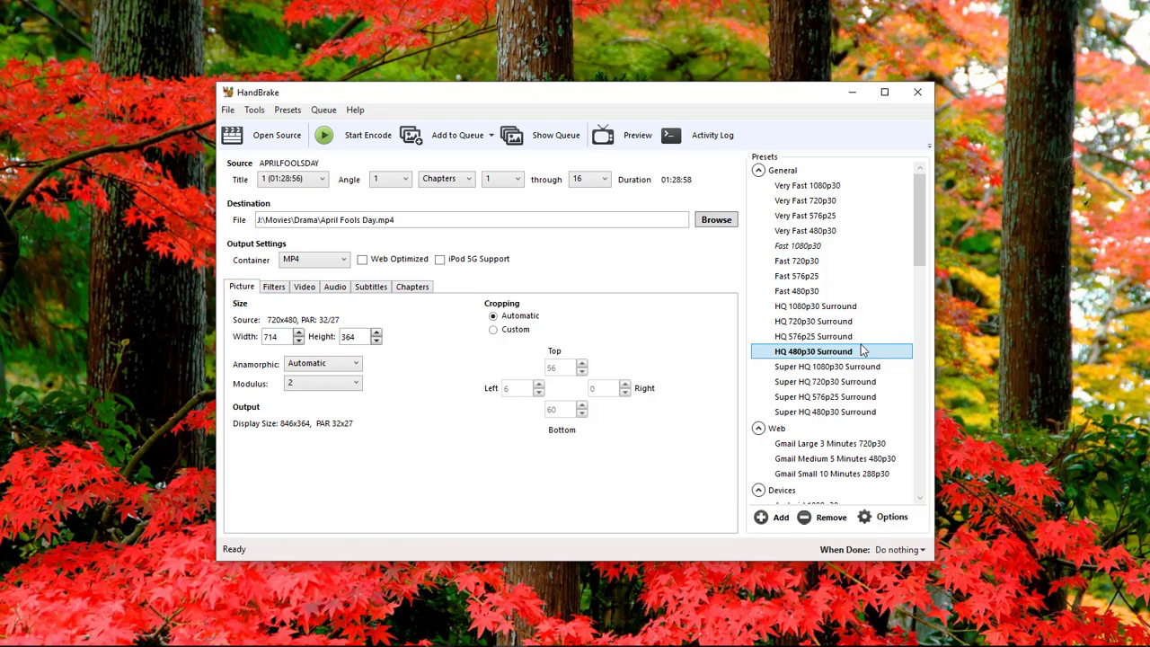
# - Apply Very Fast 480p30, start the encode, then stop it during the subtitle scan
pyautogui.click(793, 232)
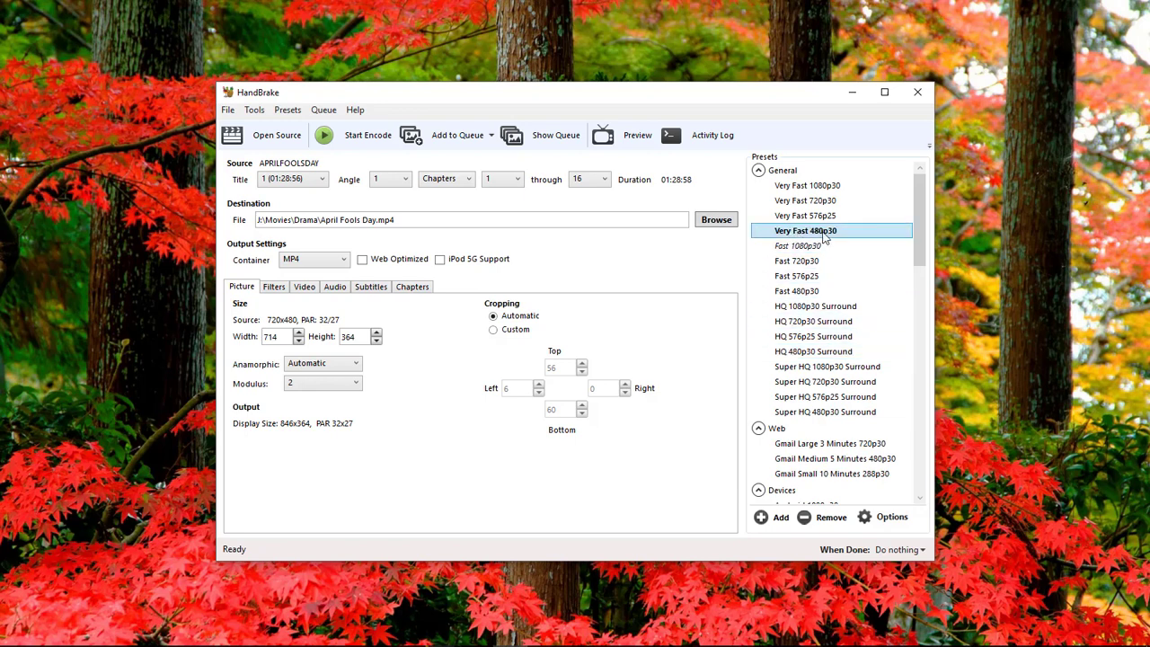
pyautogui.click(347, 137)
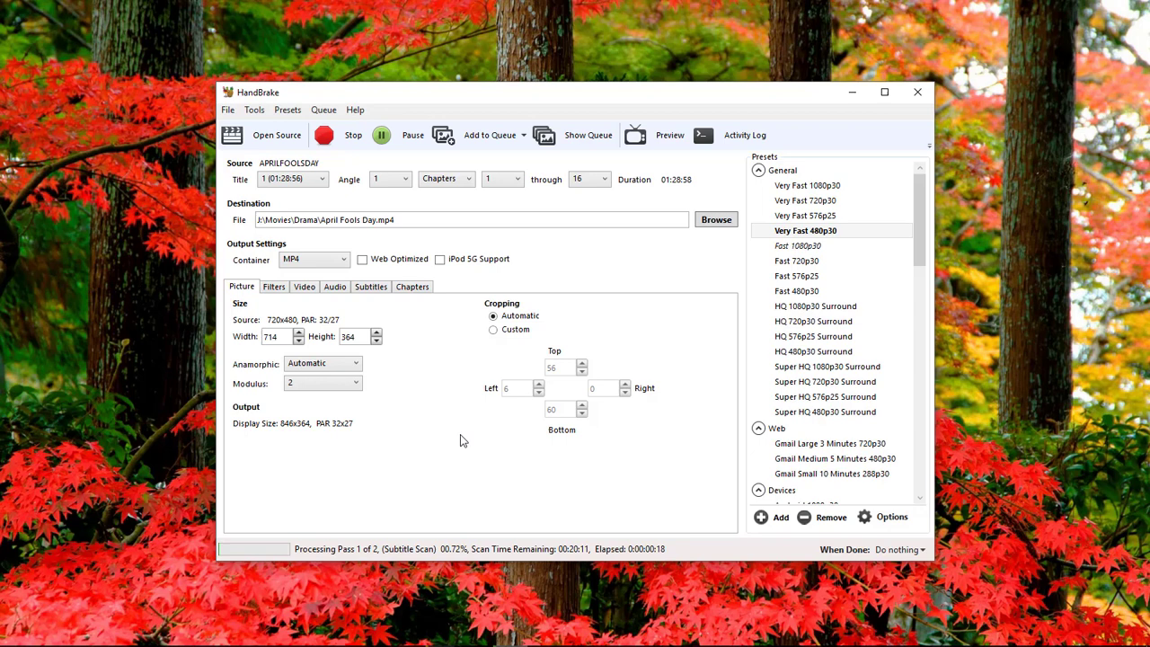
pyautogui.click(349, 137)
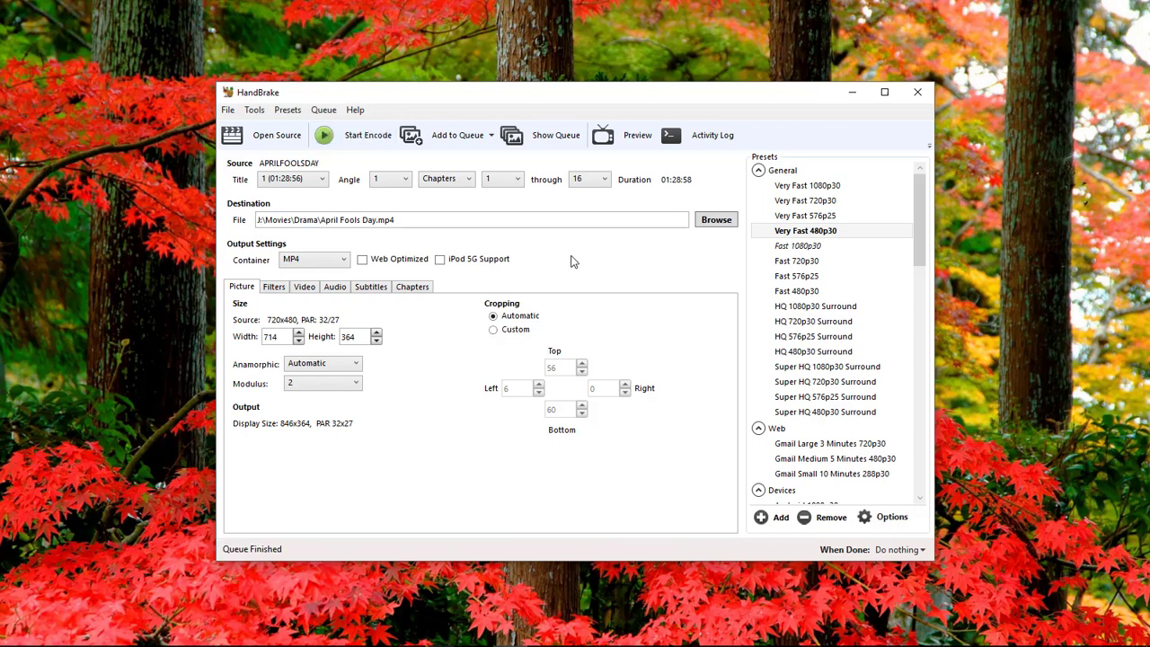
# - Set subtitle track selection defaults to None and clear the Foreign Audio Scan track
pyautogui.click(370, 288)
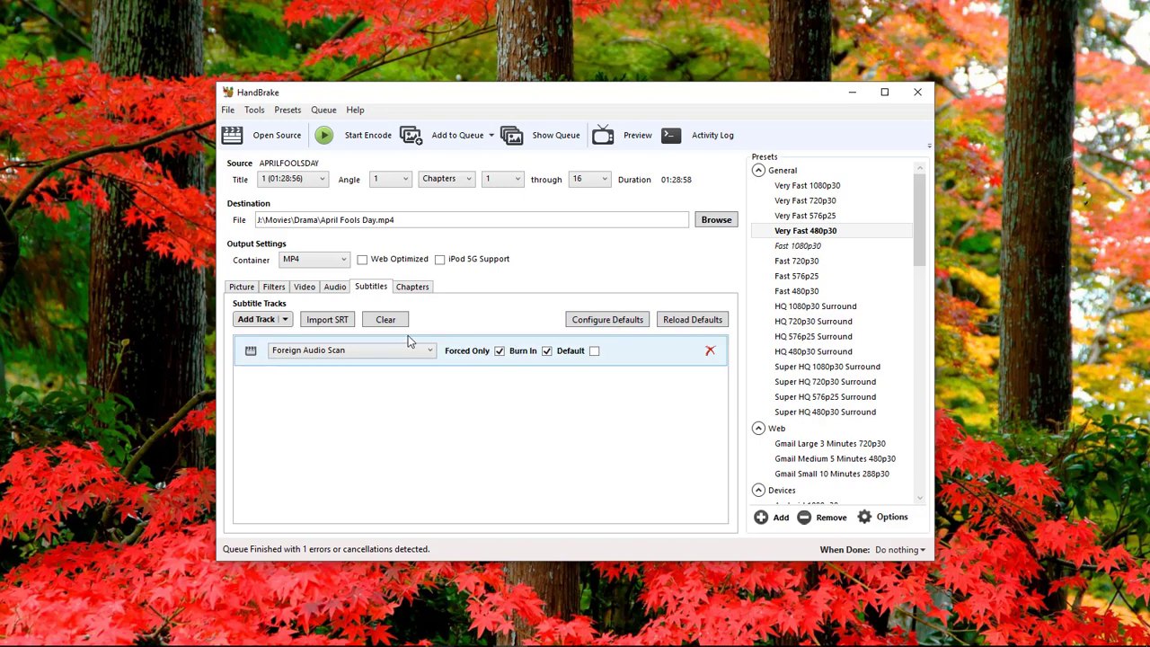
pyautogui.click(616, 326)
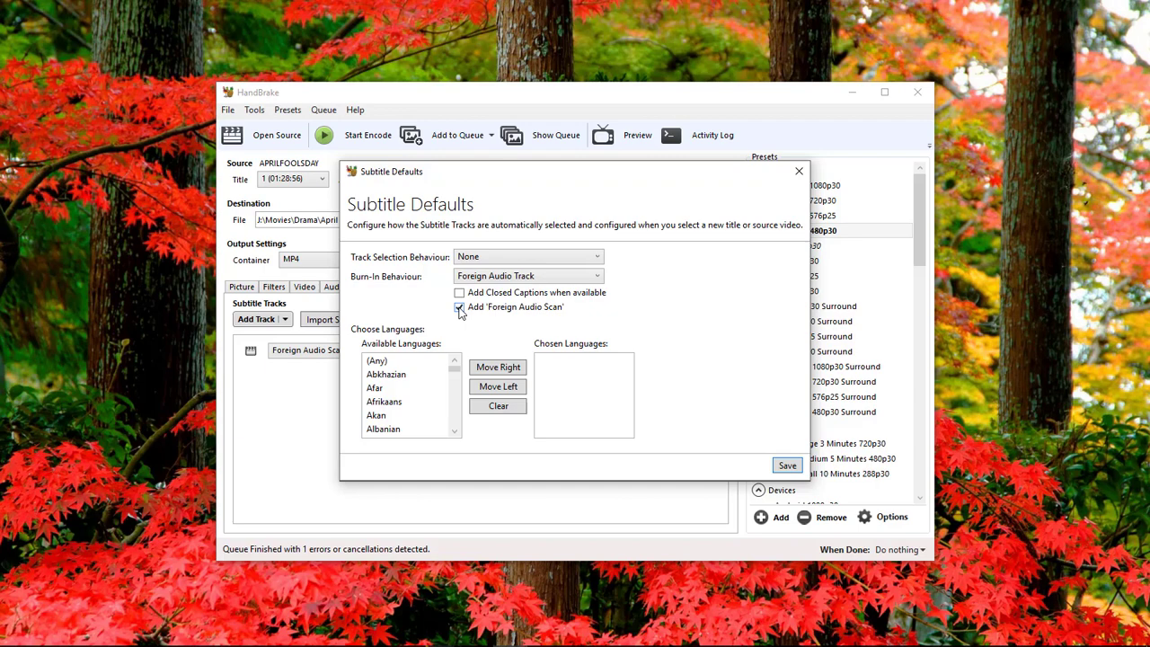
pyautogui.click(787, 466)
pyautogui.click(384, 319)
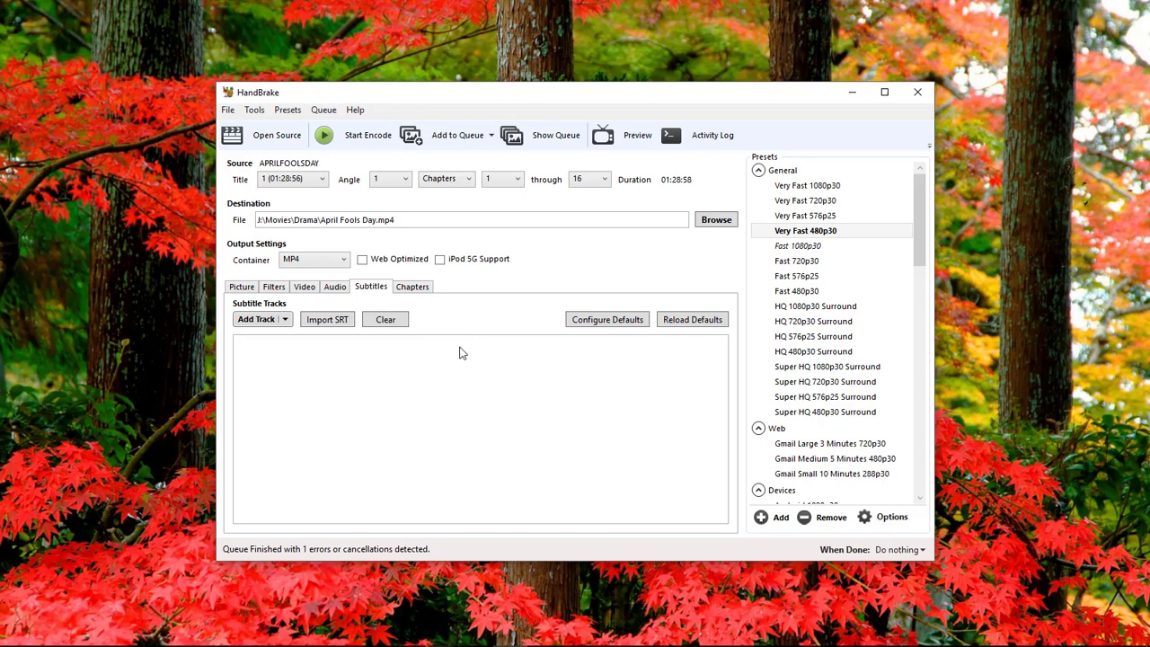
# - Encode with Very Fast 480p30, checking Chapters, Subtitles and Picture tabs while it runs
pyautogui.click(242, 286)
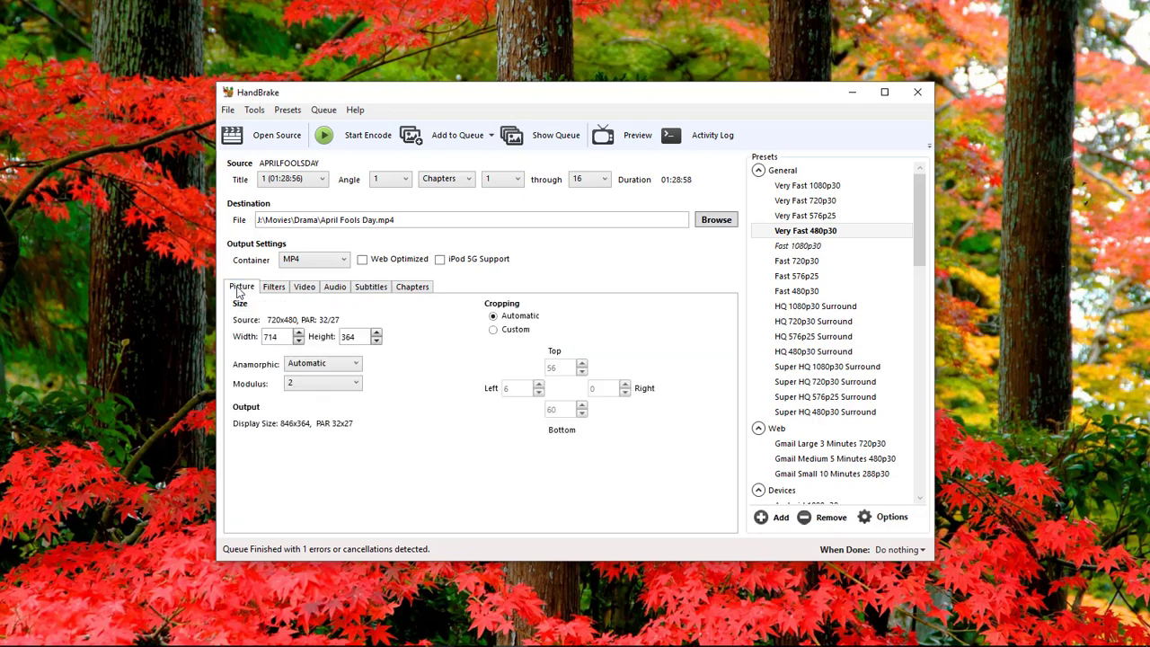
pyautogui.click(825, 232)
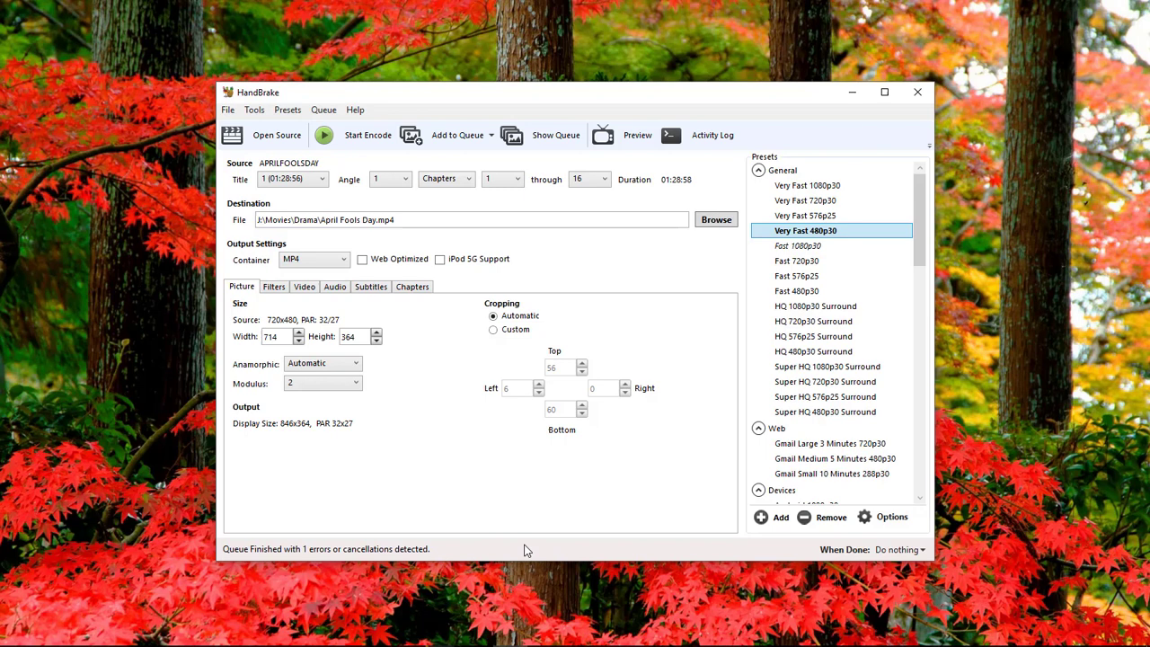
pyautogui.click(354, 136)
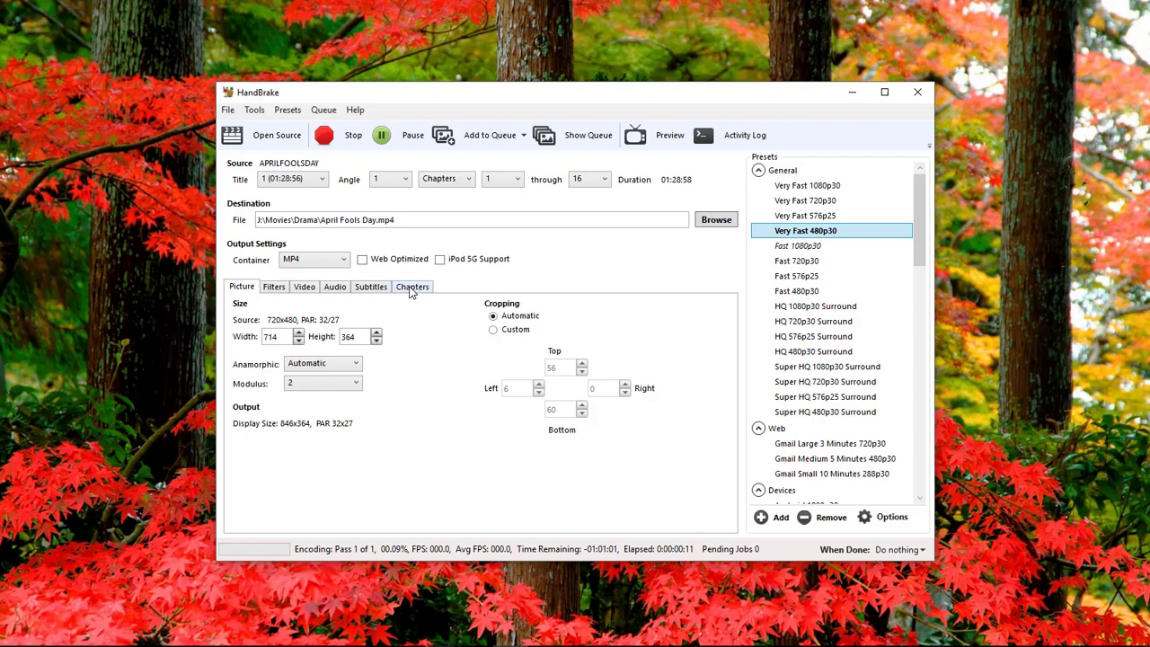
pyautogui.click(412, 287)
pyautogui.click(373, 287)
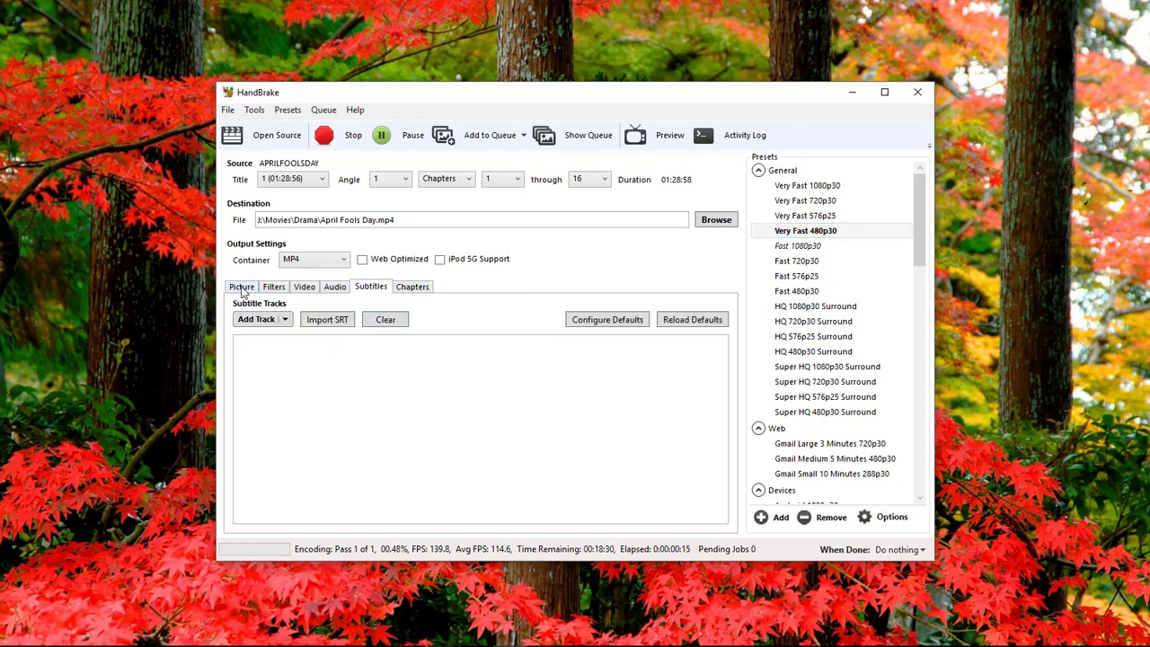
pyautogui.click(242, 287)
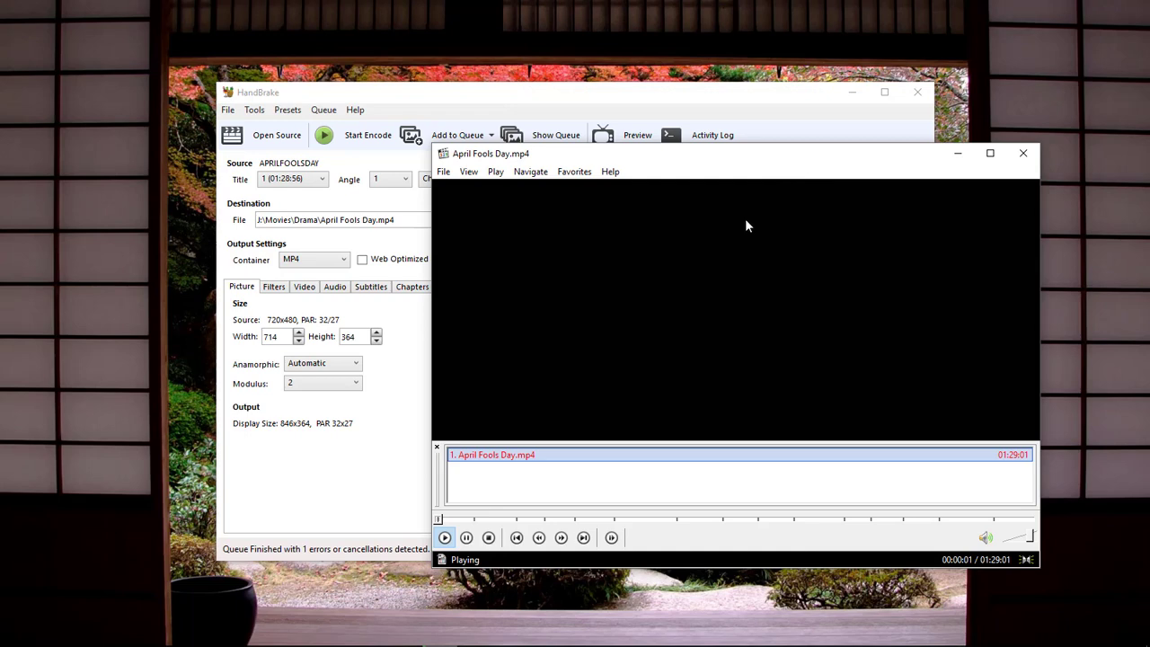
# - Play April Fools Day.mp4 without the playlist, seek to about 2:27 and pause
pyautogui.click(436, 447)
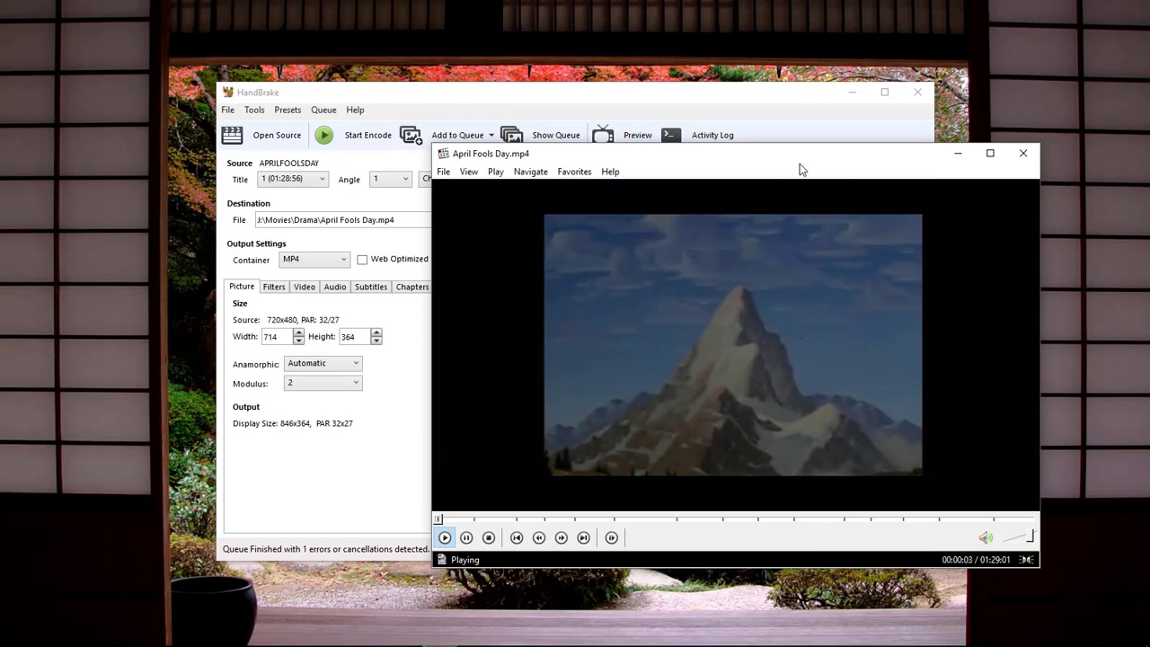
pyautogui.moveTo(798, 168); pyautogui.dragTo(641, 111)
pyautogui.click(294, 464)
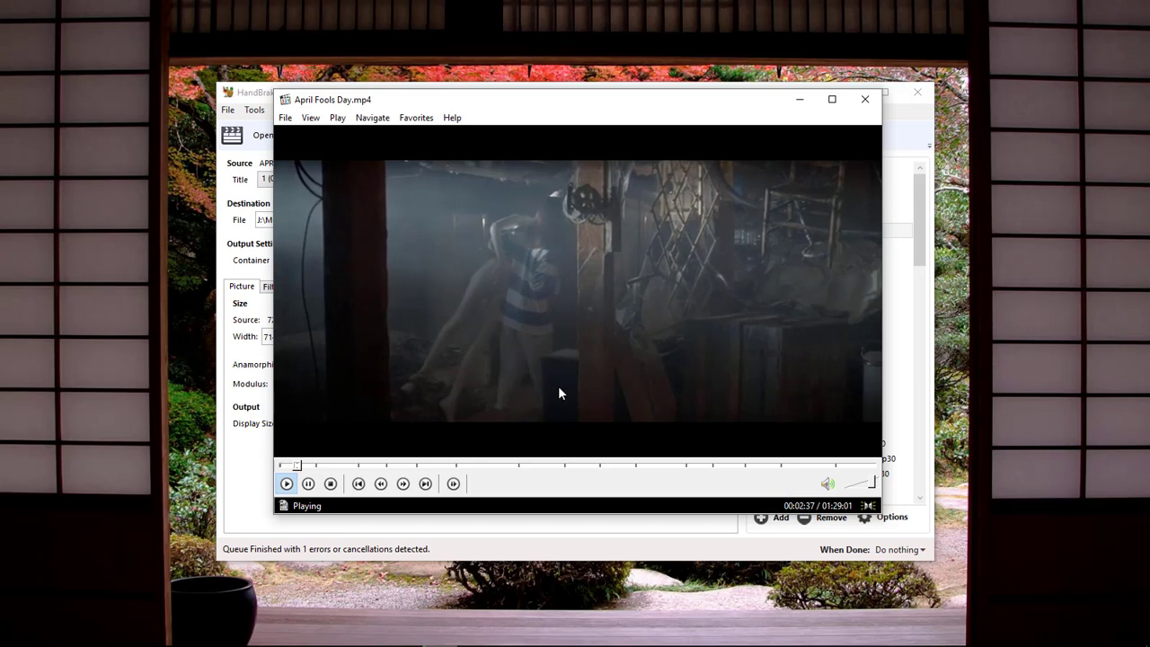
pyautogui.click(557, 345)
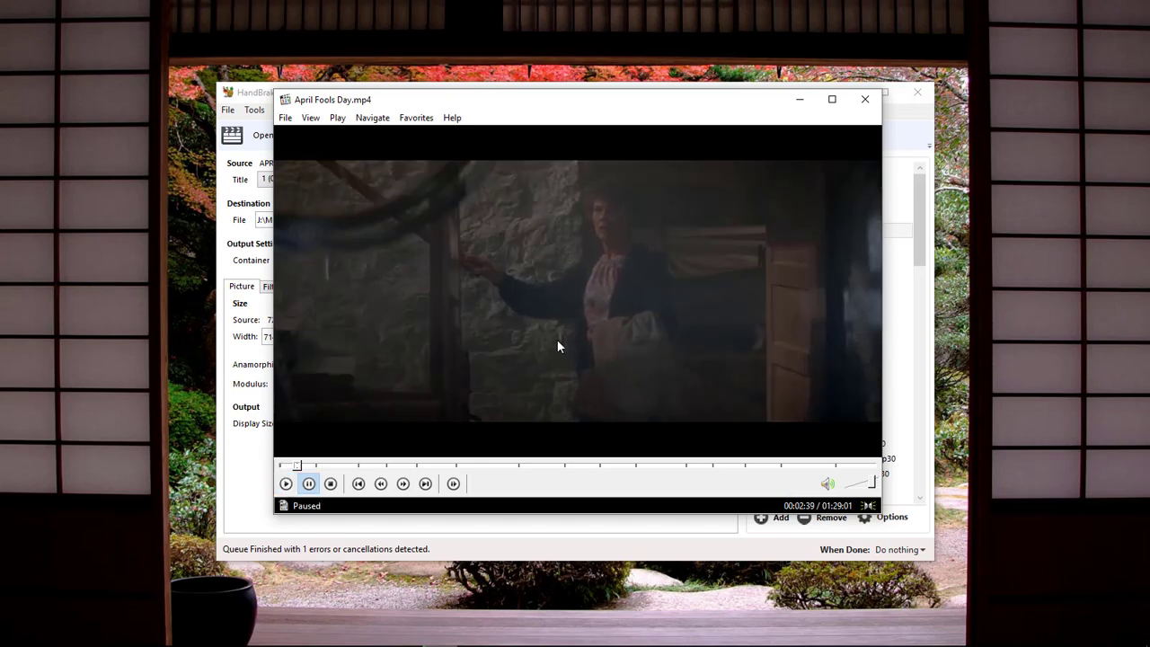
pyautogui.moveTo(558, 105); pyautogui.dragTo(556, 177)
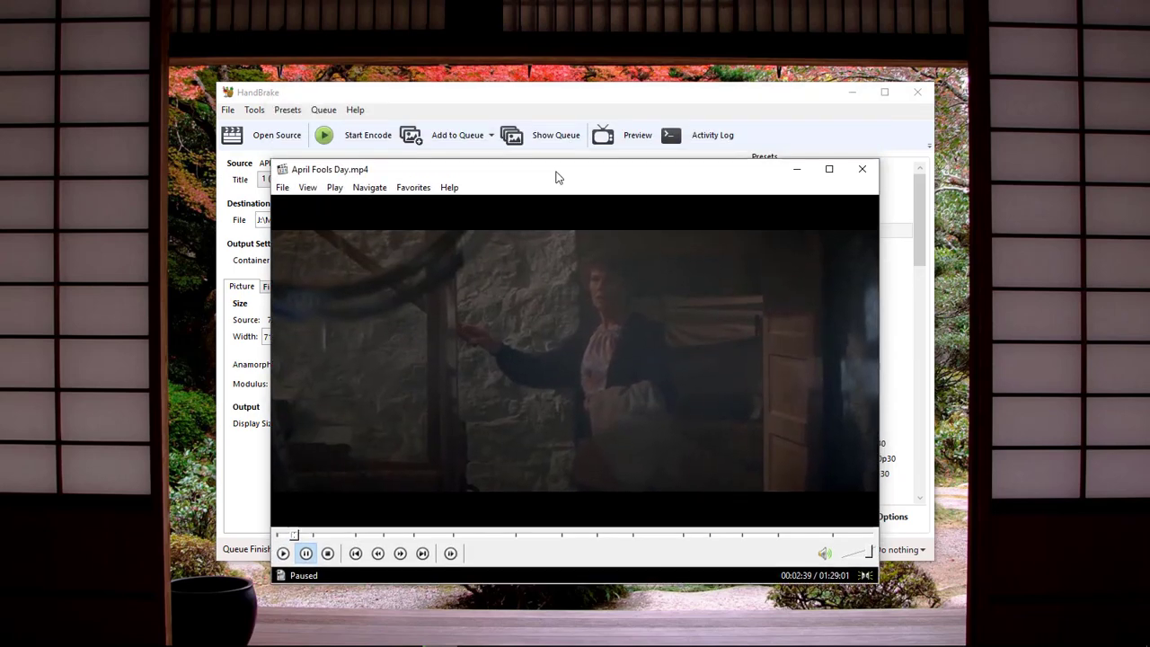
# - Minimize Media Player Classic to bring back the HandBrake window
pyautogui.click(796, 170)
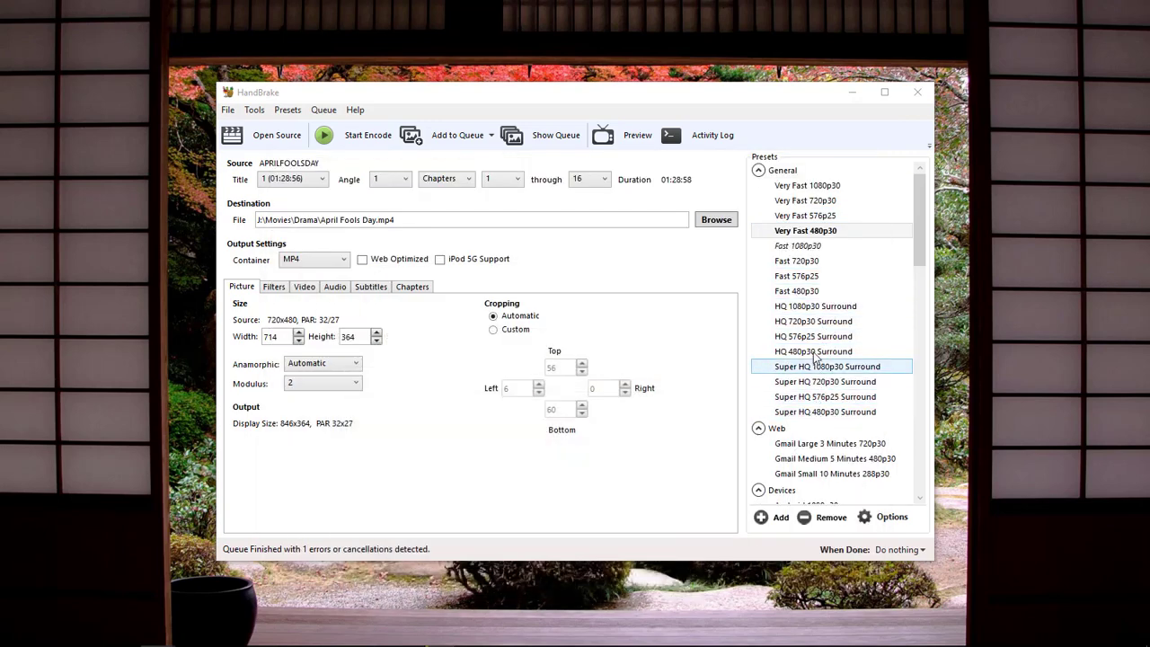